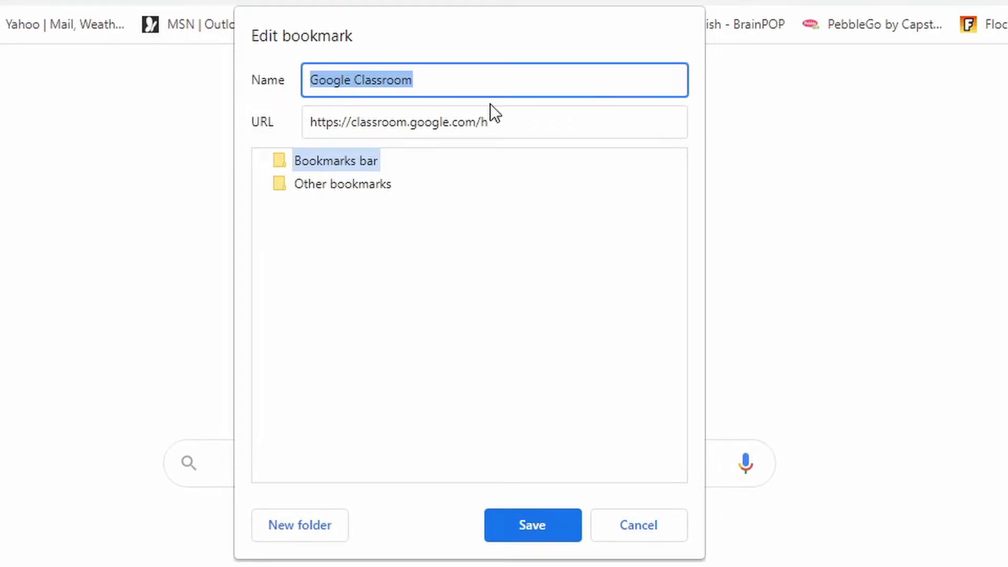
Clear the names of the Google Classroom and Google Drive bookmarks, saving each as icon-only
key("BackSpace")
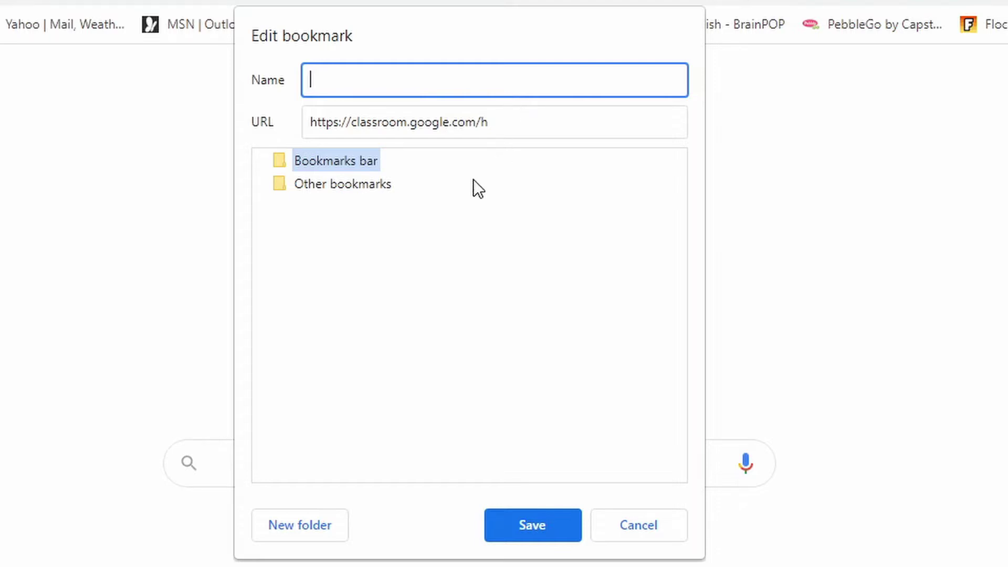
left_click(529, 525)
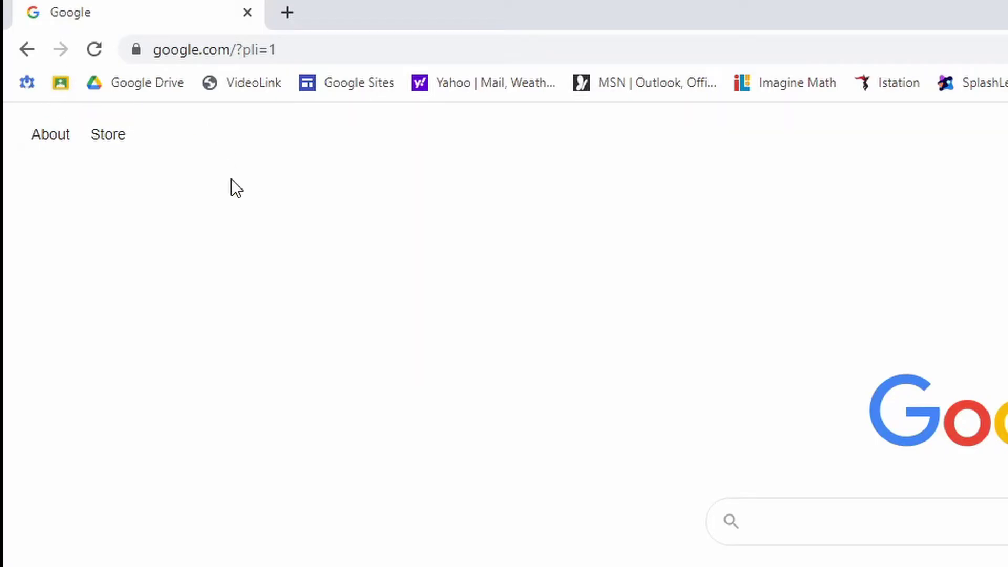
right_click(149, 85)
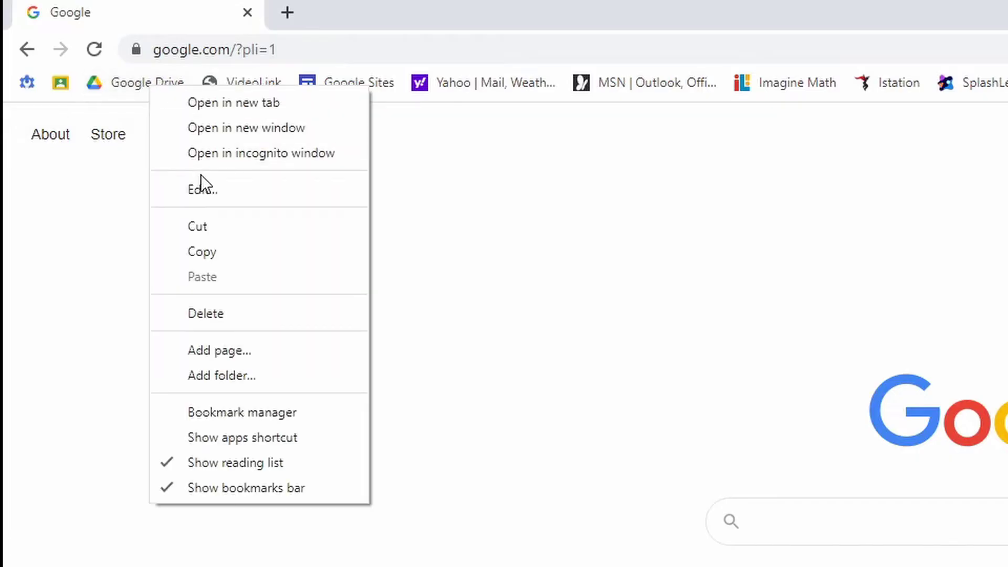
left_click(203, 190)
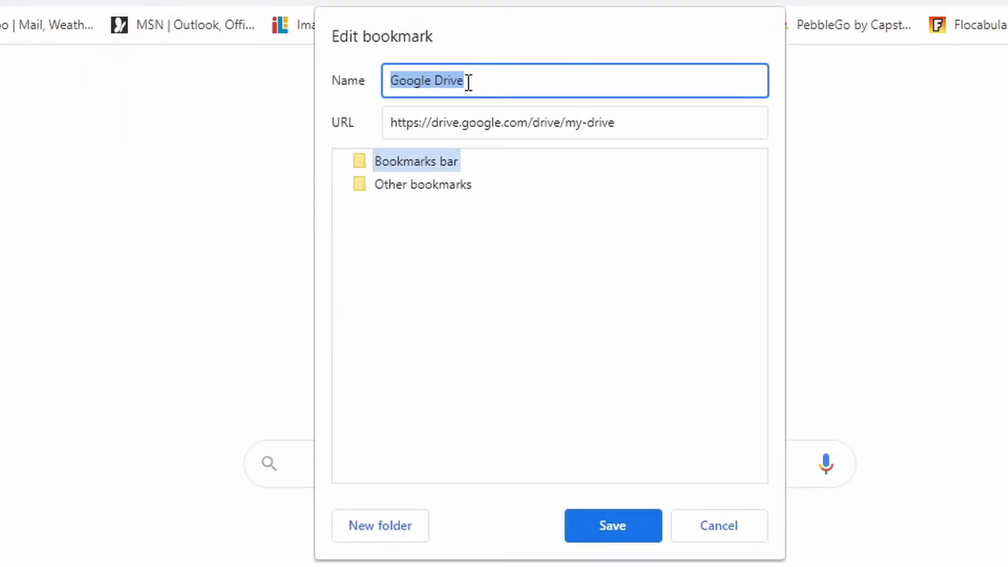
key("BackSpace")
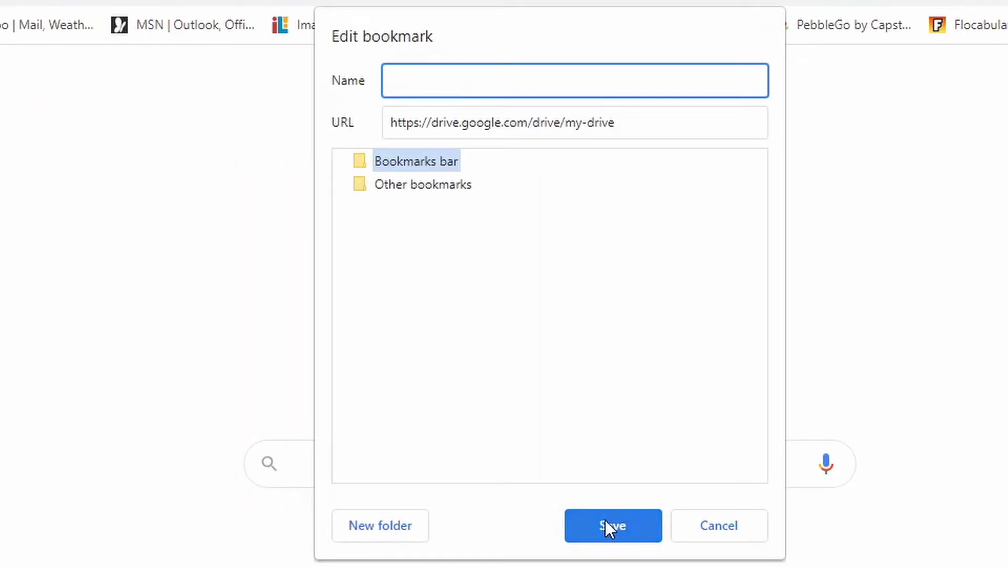
left_click(606, 522)
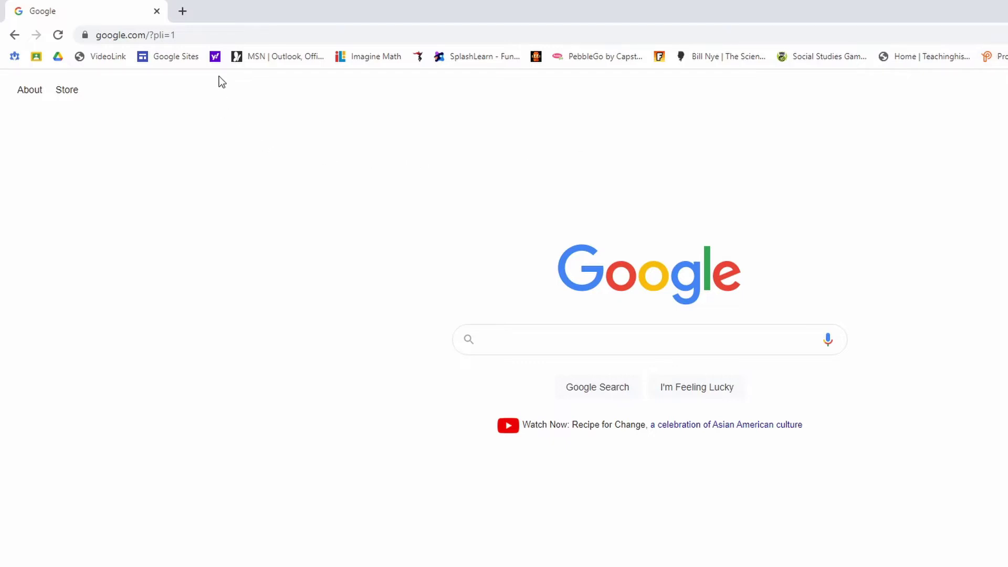
Drag the Yahoo, Istation and orange F icons to the front of the bar beside Google Drive
left_click_drag(217, 58, 79, 59)
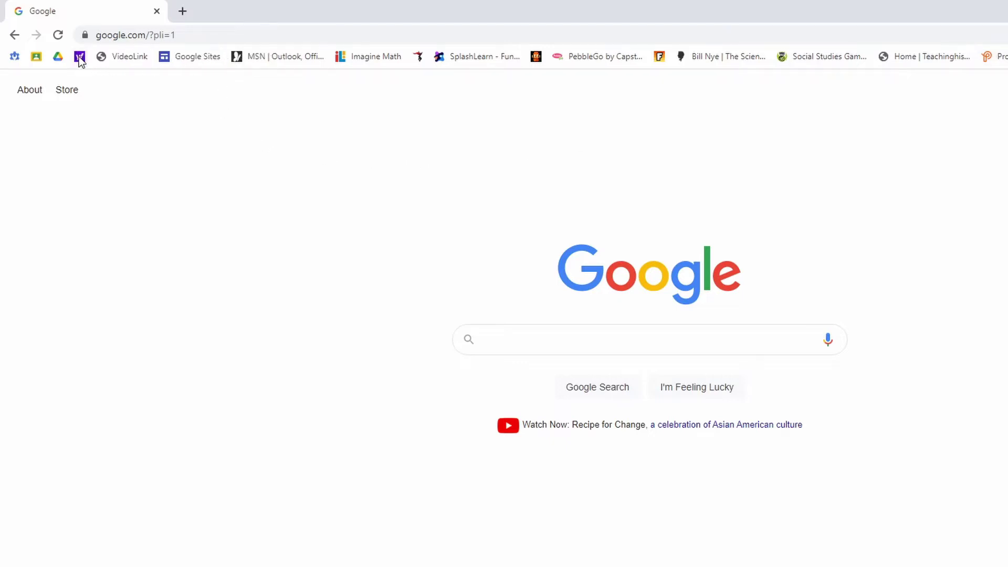
mouse_move(419, 57)
left_mouse_down()
mouse_move(283, 68)
mouse_move(101, 55)
left_mouse_up()
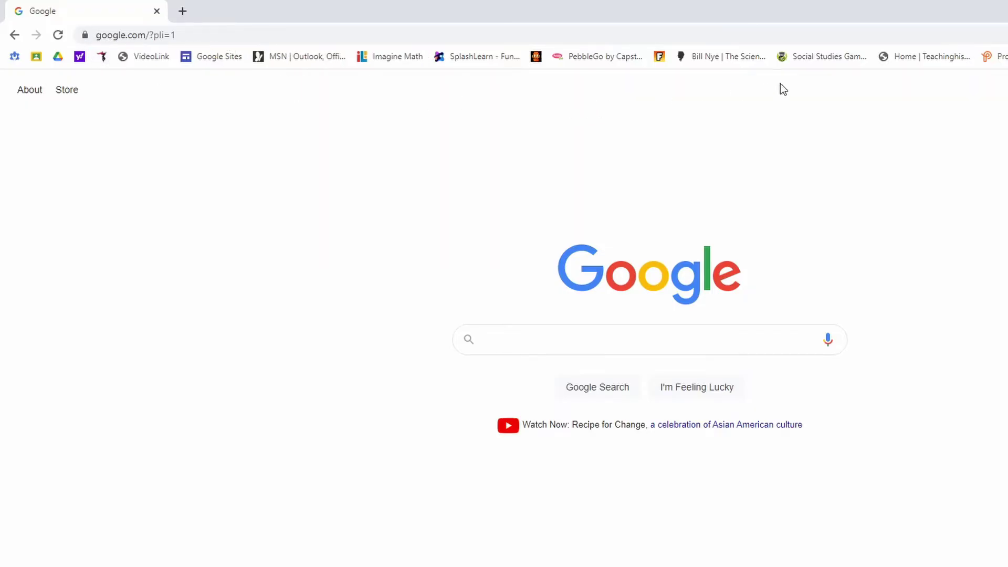
left_click_drag(662, 61, 116, 59)
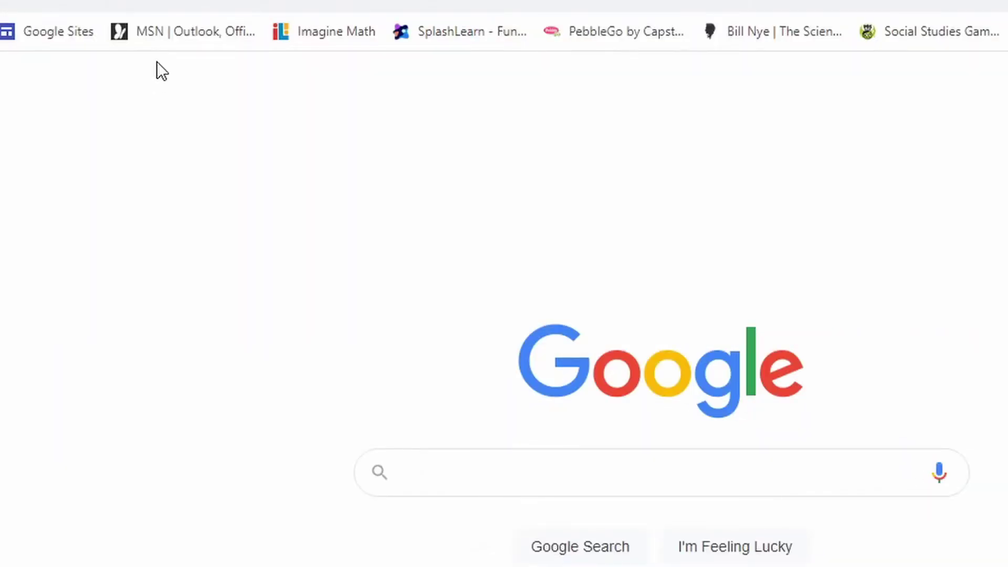
Shorten the MSN bookmark's name to 'MSN' and move it just before VideoLink
right_click(185, 34)
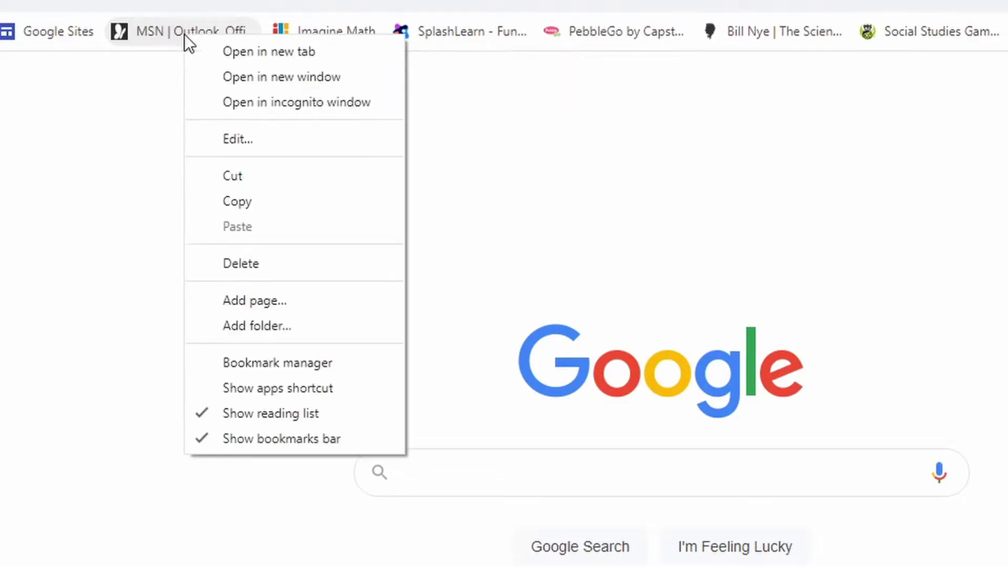
left_click(232, 138)
left_click_drag(530, 89, 919, 93)
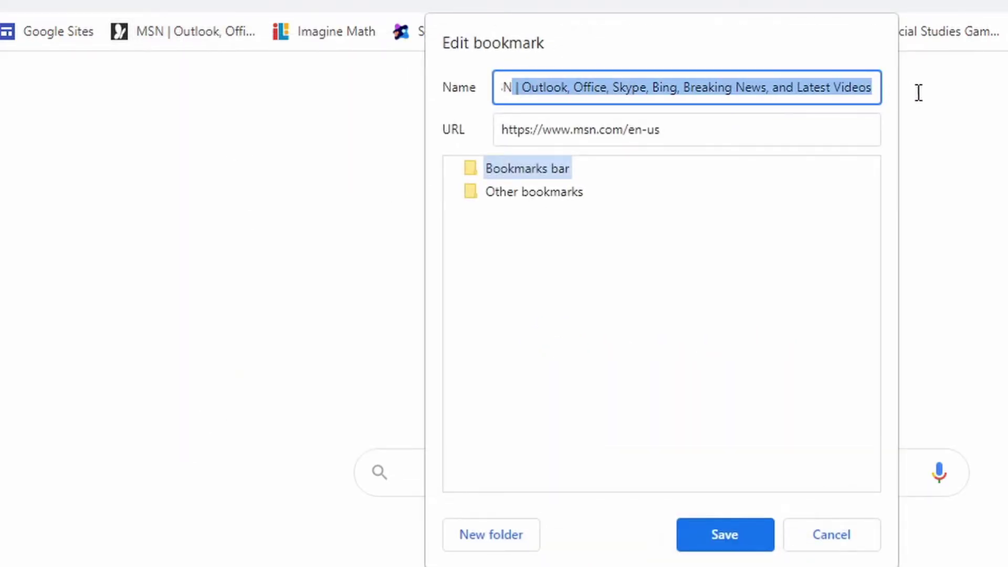
key("BackSpace")
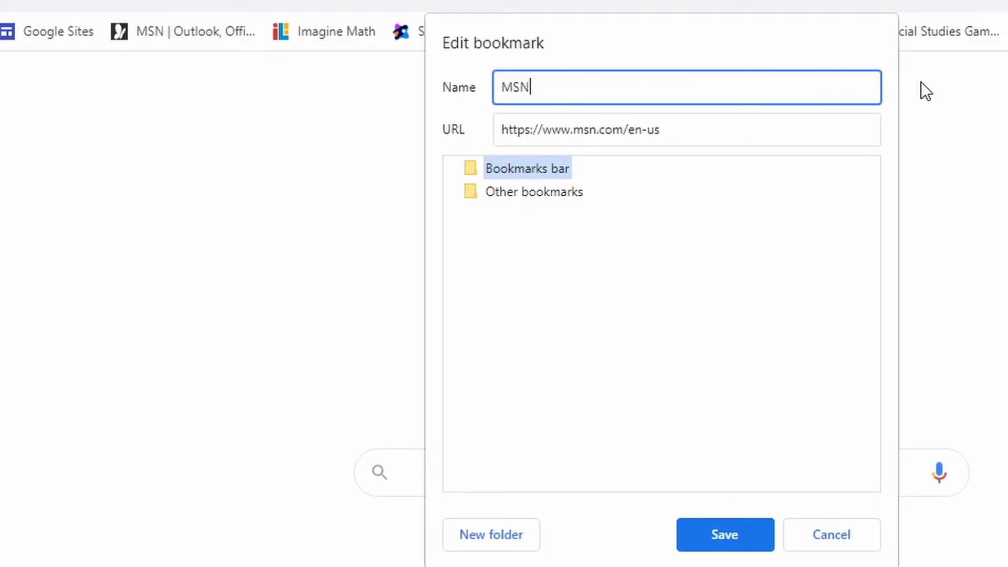
left_click(719, 542)
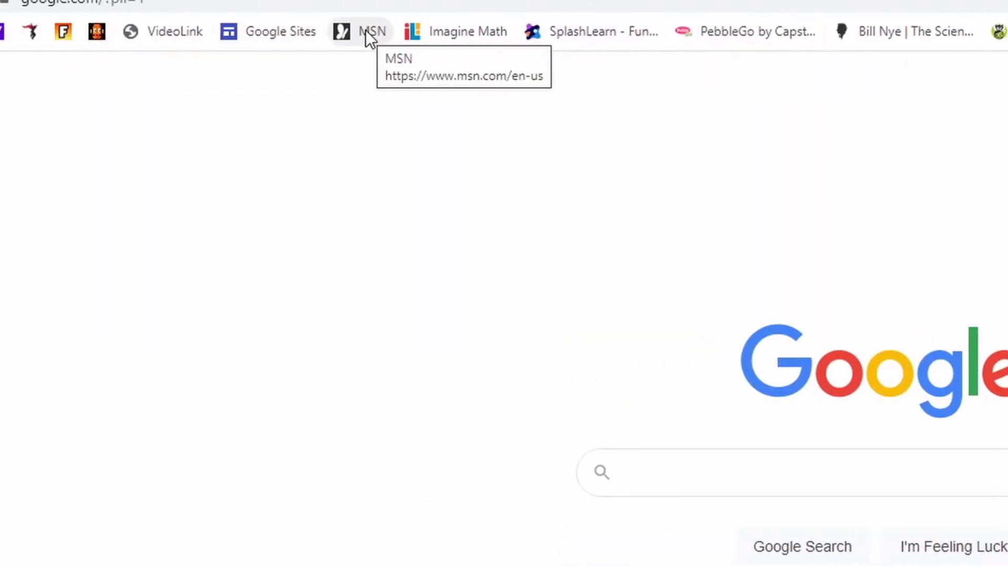
left_click_drag(149, 39, 0, 38)
left_click_drag(338, 37, 256, 33)
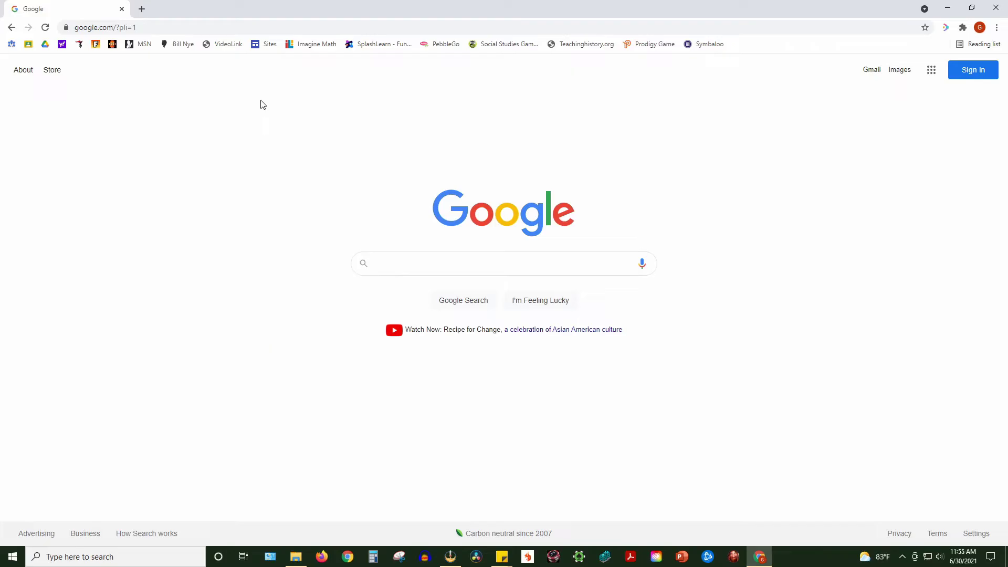
Add two bookmarks-bar folders named 'Math' and 'Science'
right_click(749, 47)
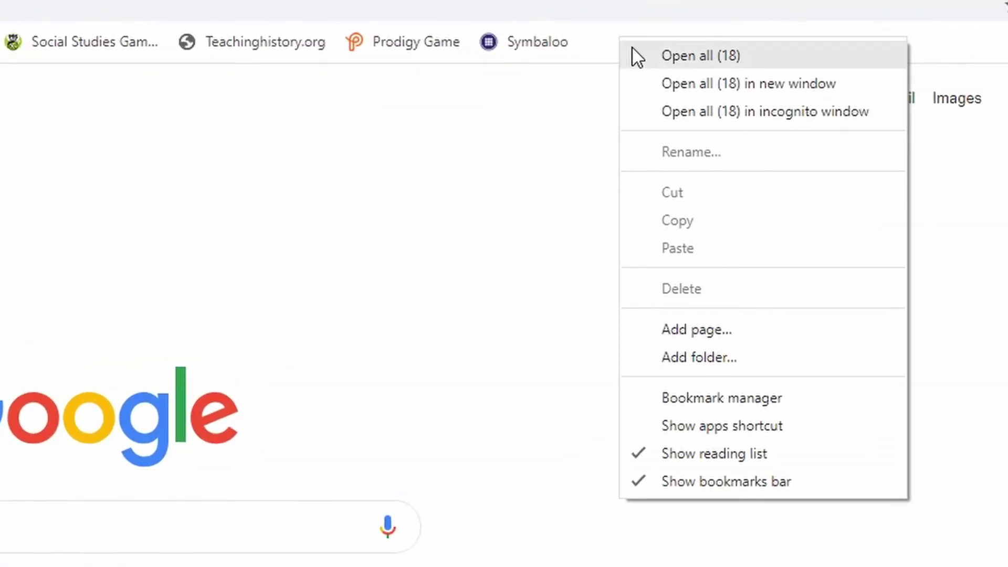
left_click(691, 355)
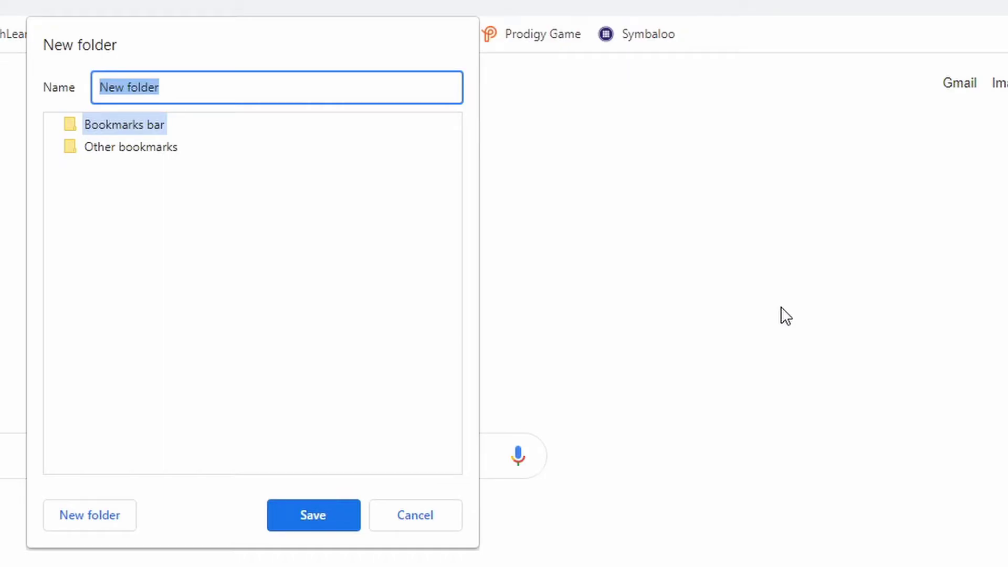
type("Math")
key("Return")
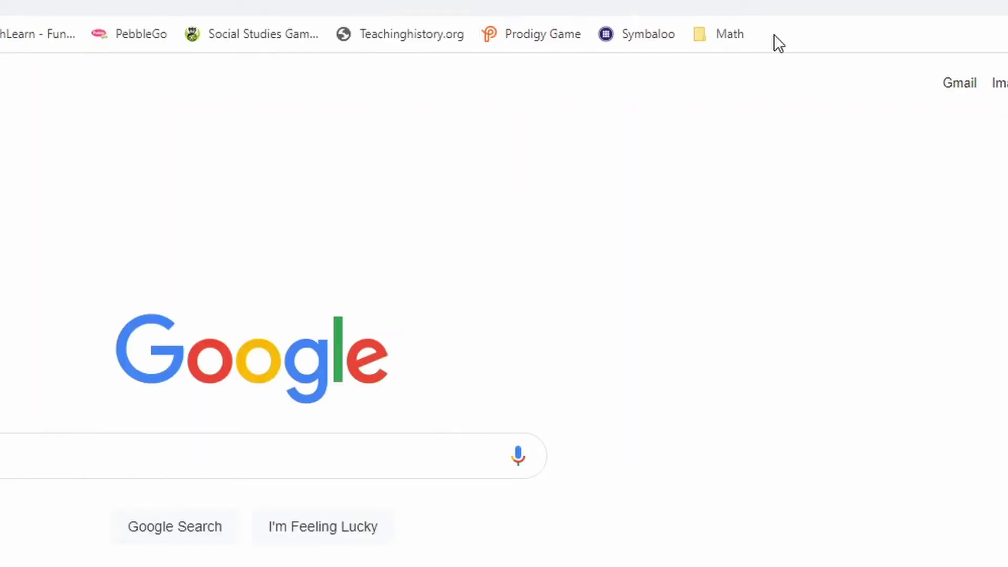
right_click(774, 35)
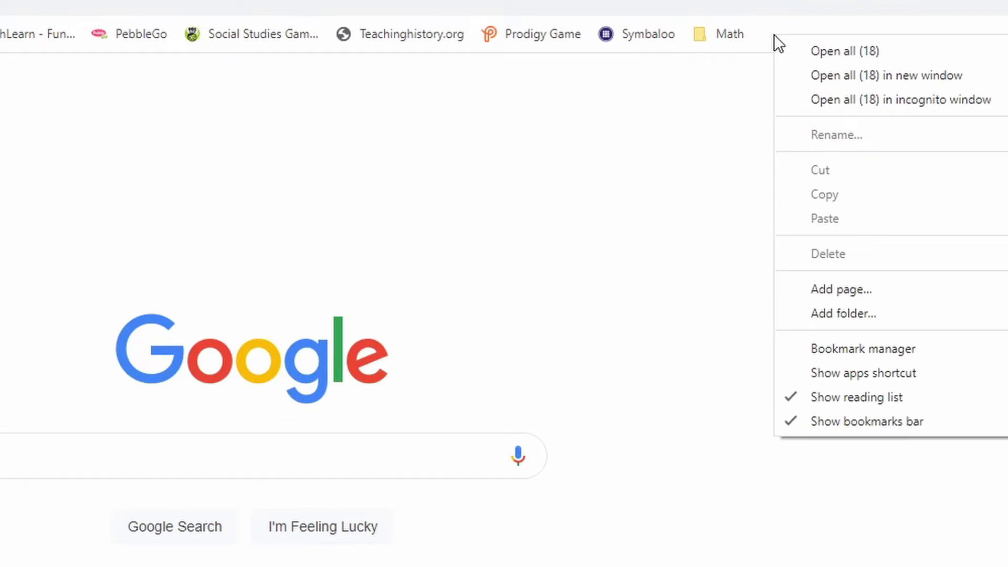
left_click(844, 313)
type("Science")
left_click(322, 516)
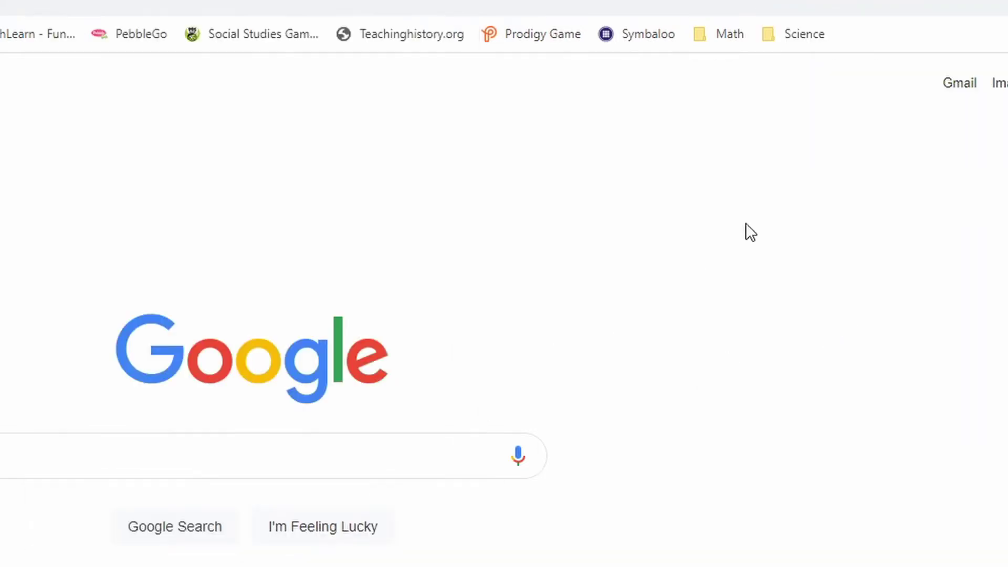
Add two more bookmarks-bar folders named 'L.A.' and 'S.S.'
right_click(849, 31)
left_click(862, 310)
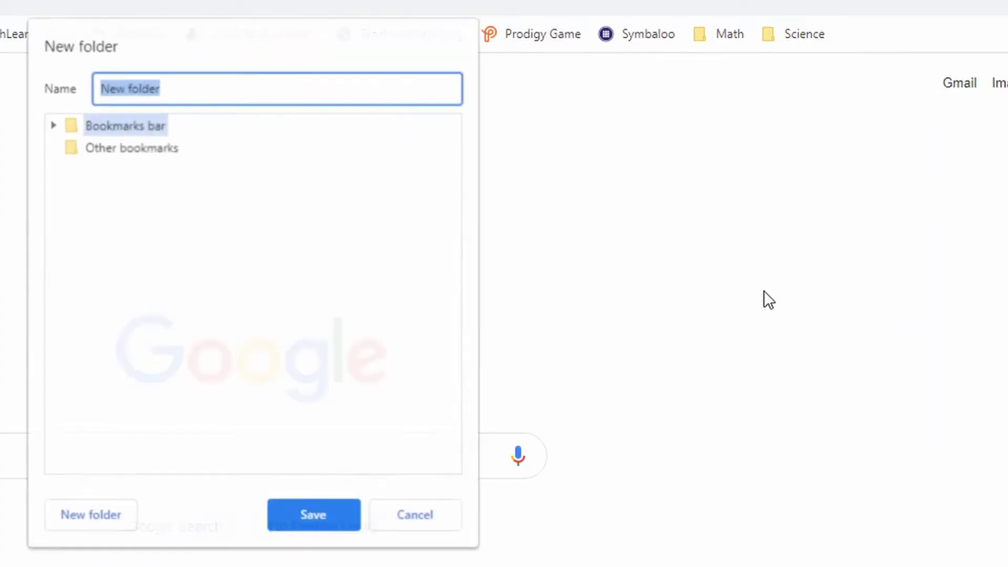
type("L.A.")
key("Return")
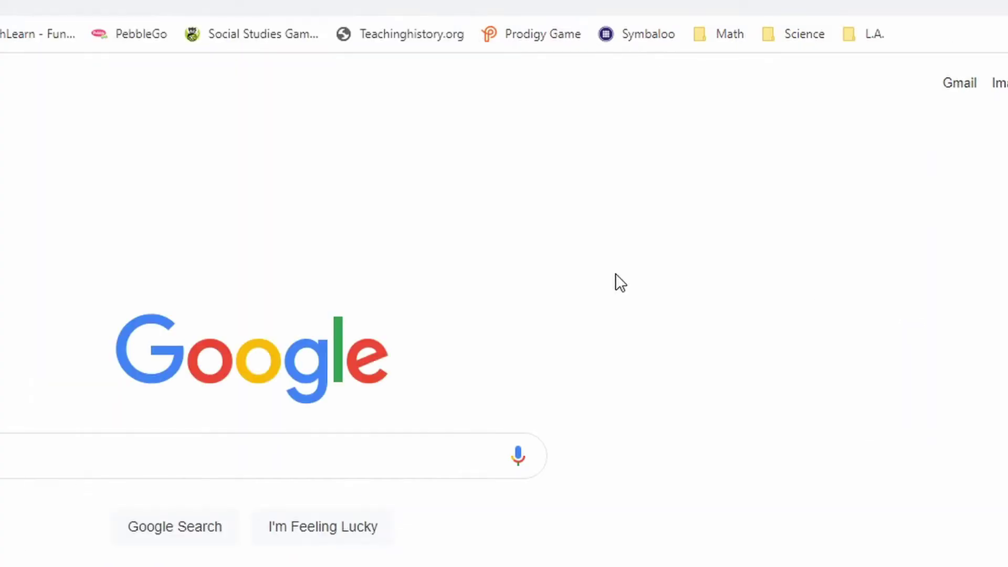
right_click(912, 41)
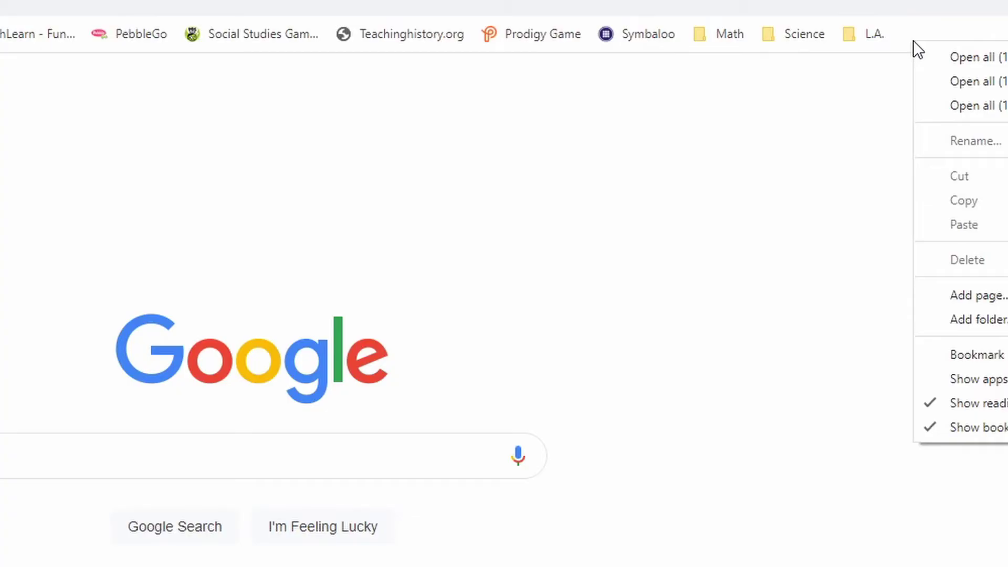
left_click(977, 318)
type("S.S.")
left_click(313, 516)
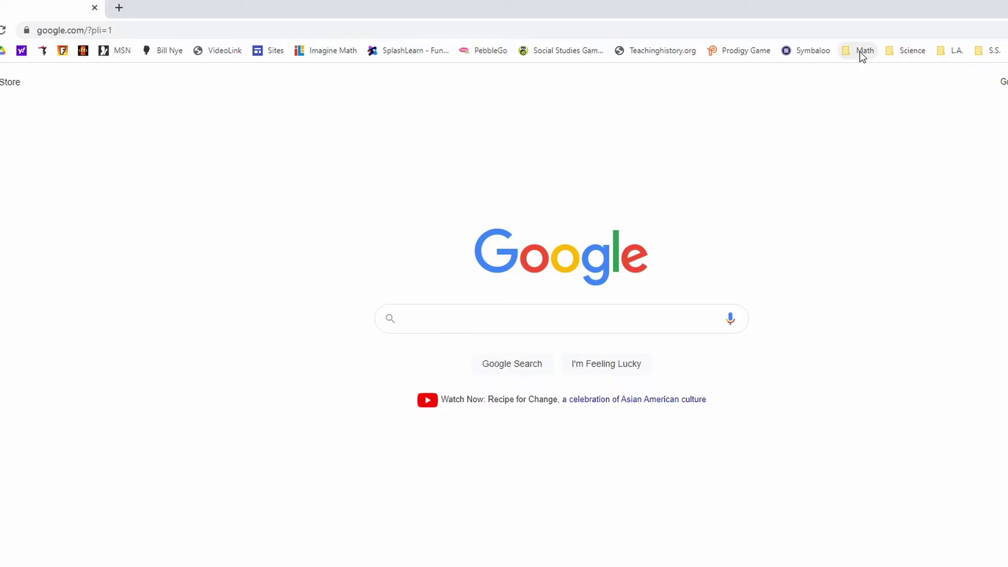
Drag the Math, Science, L.A. and S.S. folders in order to sit right after MSN
left_click_drag(860, 51, 148, 52)
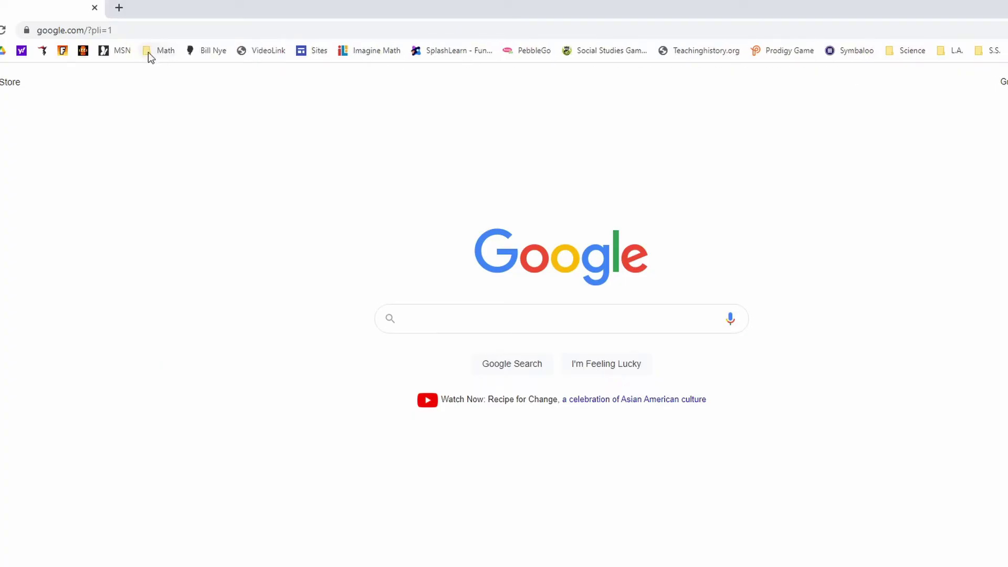
left_click_drag(909, 54, 194, 51)
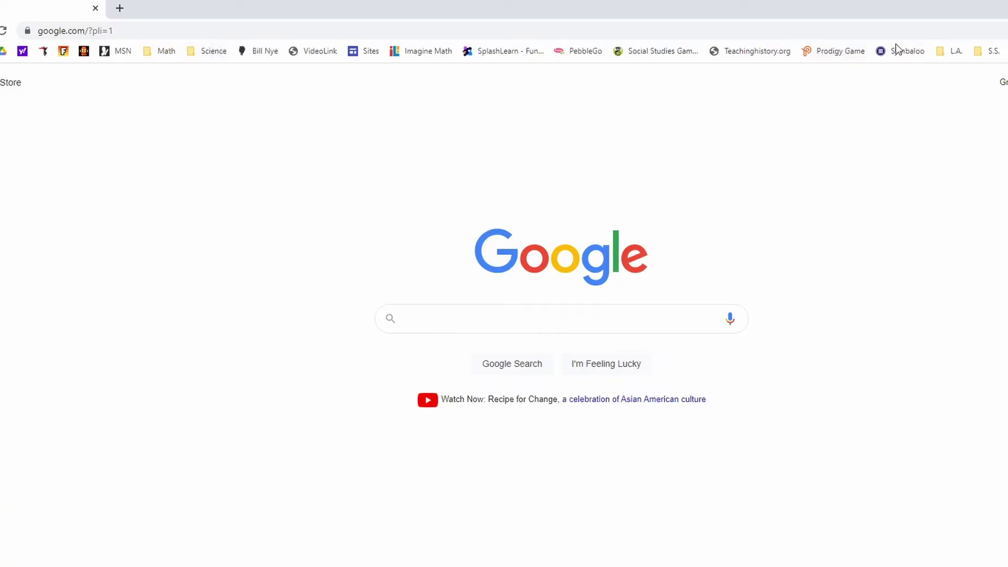
left_click_drag(945, 51, 242, 56)
left_click_drag(986, 50, 286, 55)
left_click_drag(334, 51, 429, 83)
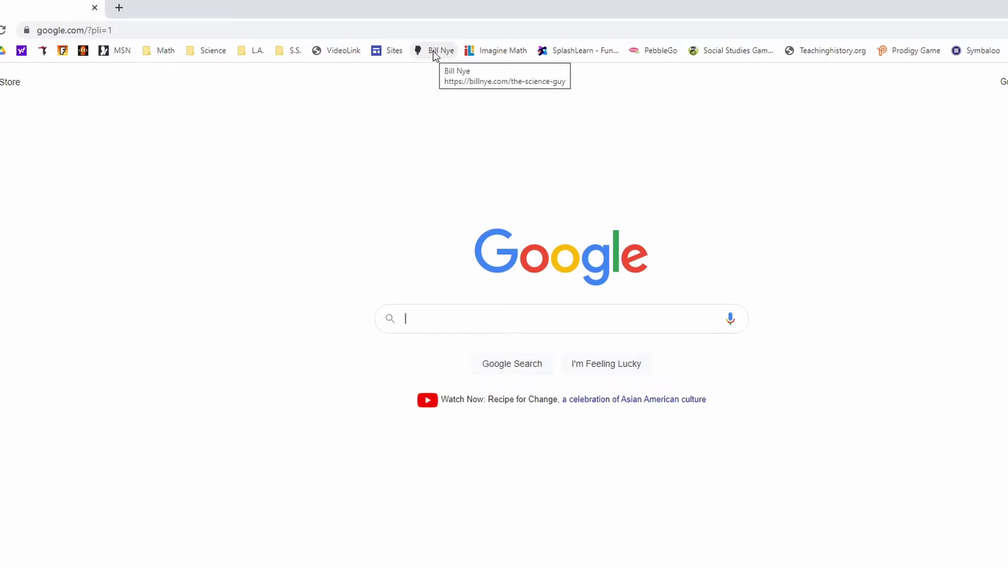
Put Bill Nye into Science, and Imagine Math and SplashLearn into Math
left_click_drag(433, 51, 211, 53)
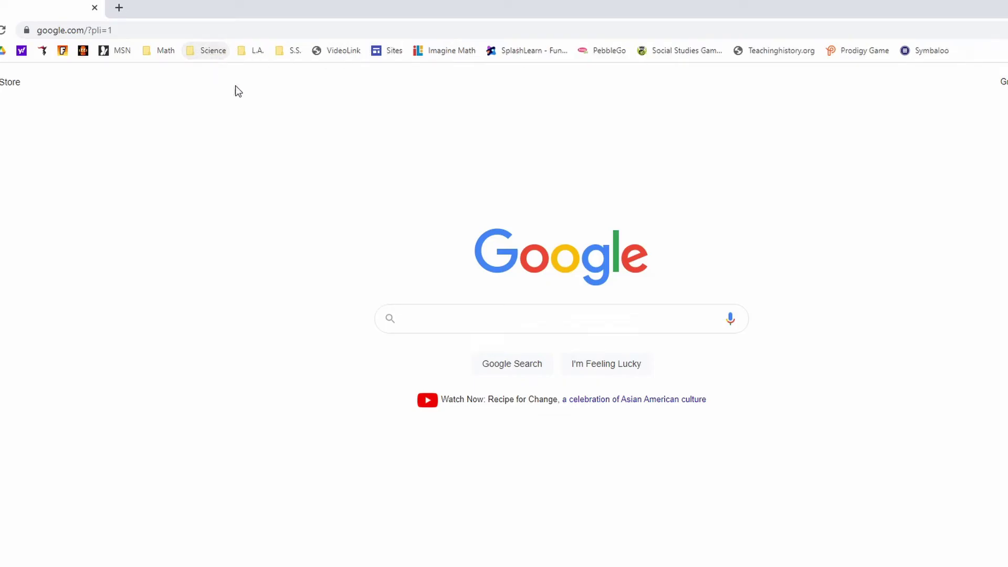
left_click(217, 53)
left_click(216, 52)
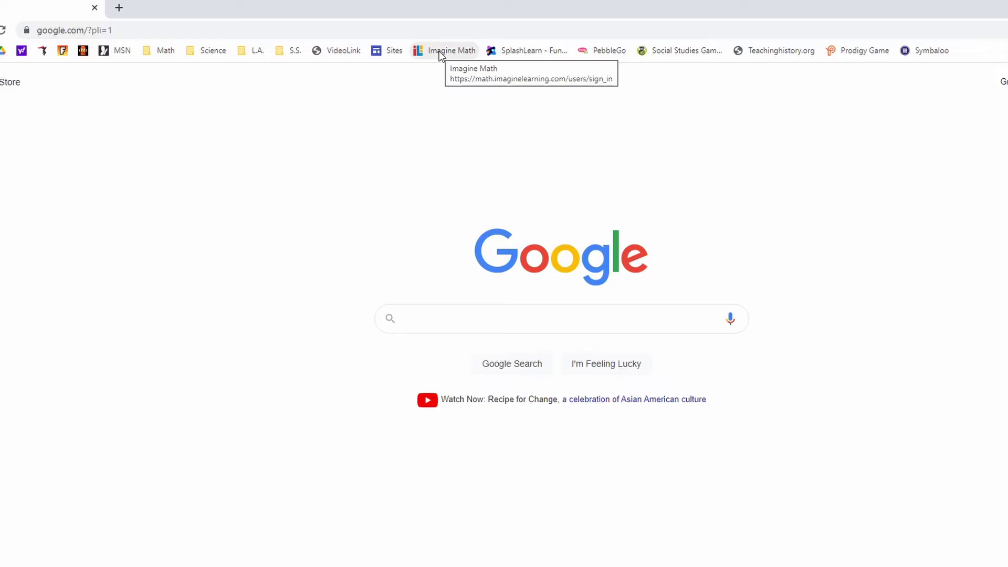
left_click_drag(441, 55, 171, 55)
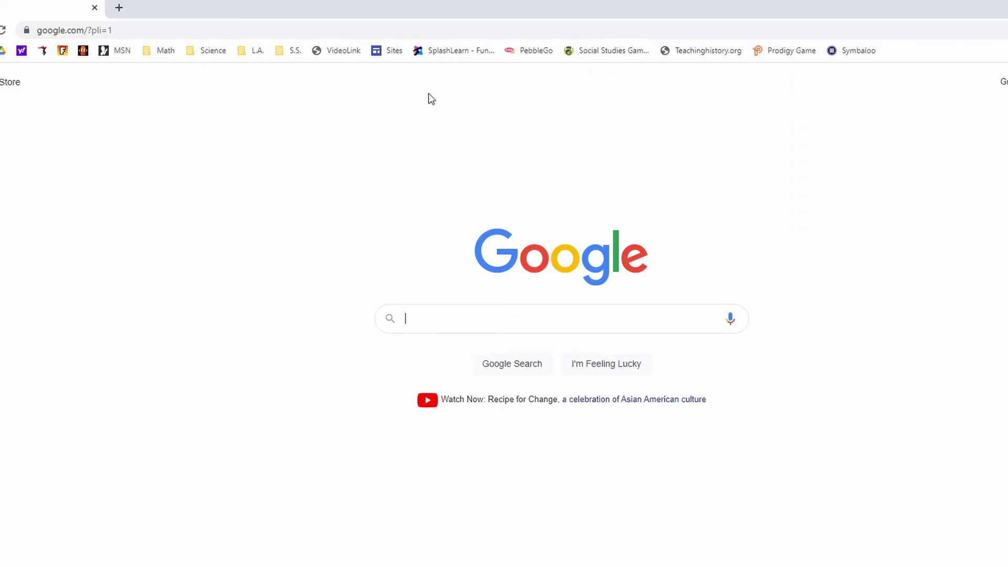
left_click_drag(452, 51, 166, 51)
File Social Studies Games and Teachinghistory.org into S.S., Prodigy Game into Math, and PebbleGo into its folder
left_click_drag(522, 51, 289, 51)
left_click_drag(616, 50, 289, 51)
left_click_drag(513, 53, 165, 51)
left_click_drag(444, 50, 252, 51)
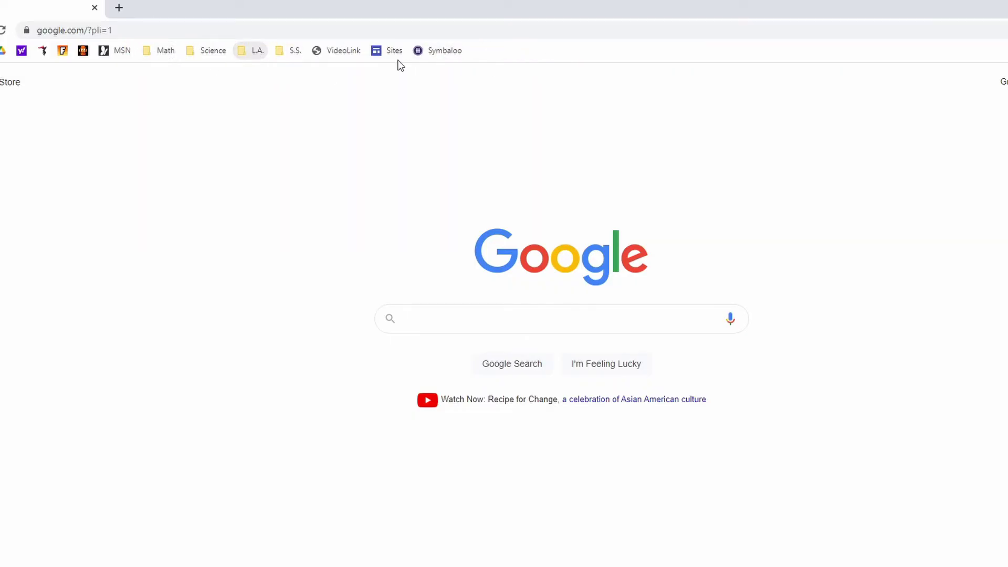
left_click(166, 50)
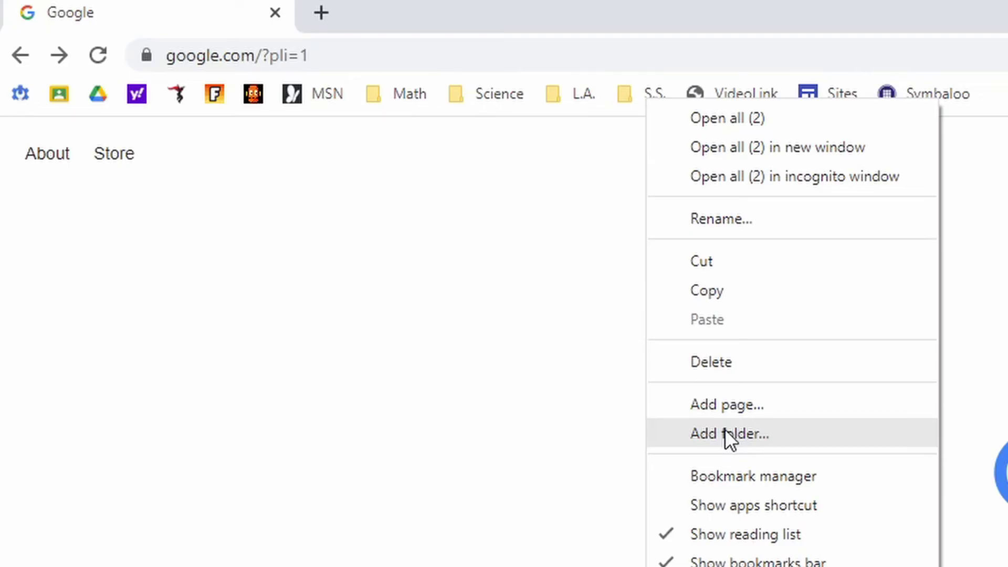
Create a new folder named 'History' inside the S.S. folder
left_click(724, 432)
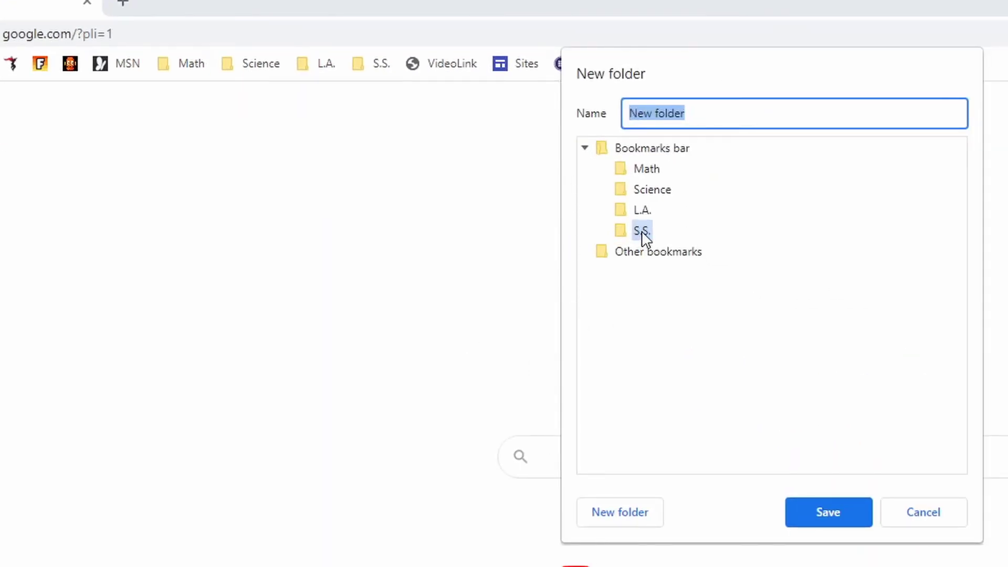
type("History")
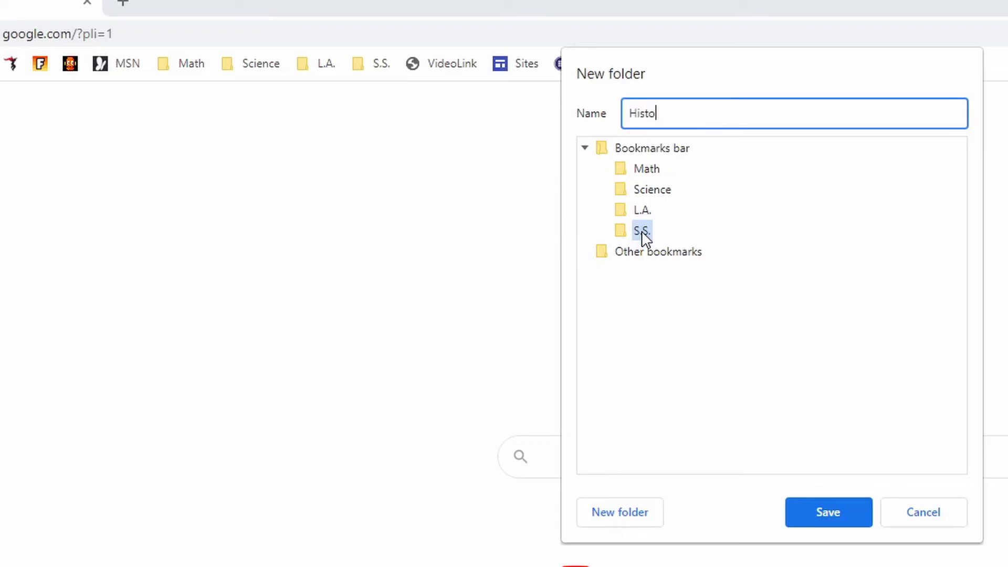
left_click(826, 512)
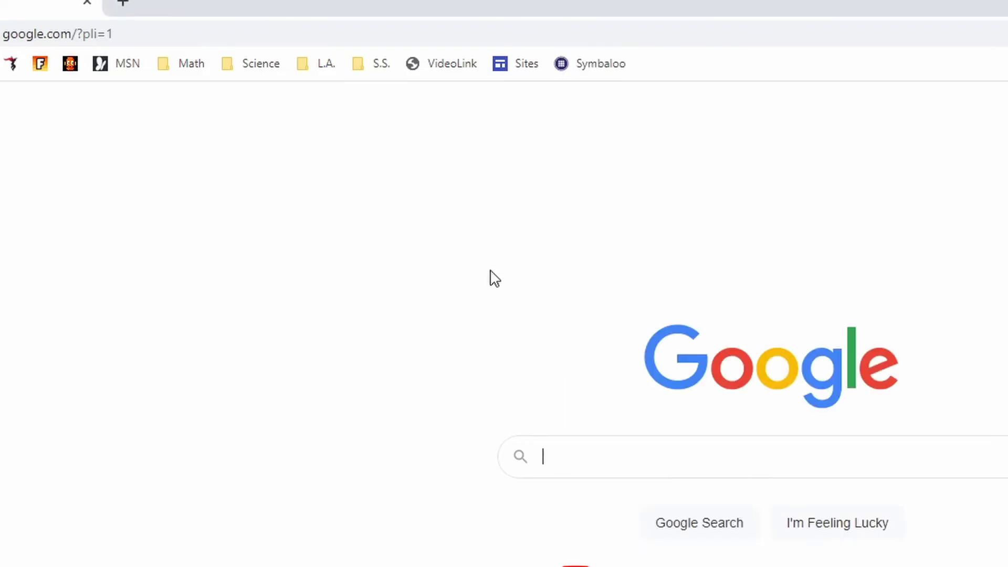
Move History to the top of S.S. and put Teachinghistory.org inside it
left_click(383, 66)
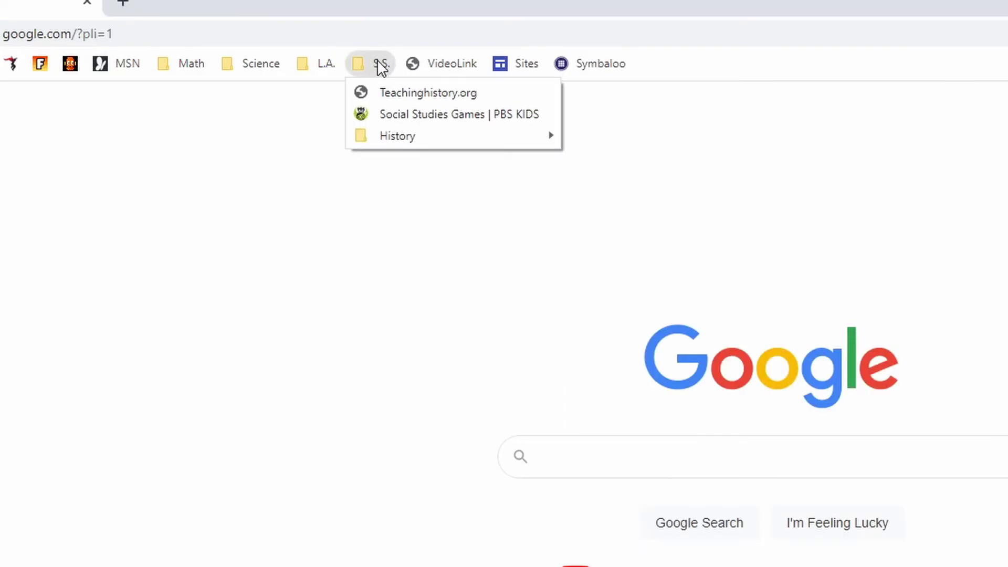
mouse_move(404, 141)
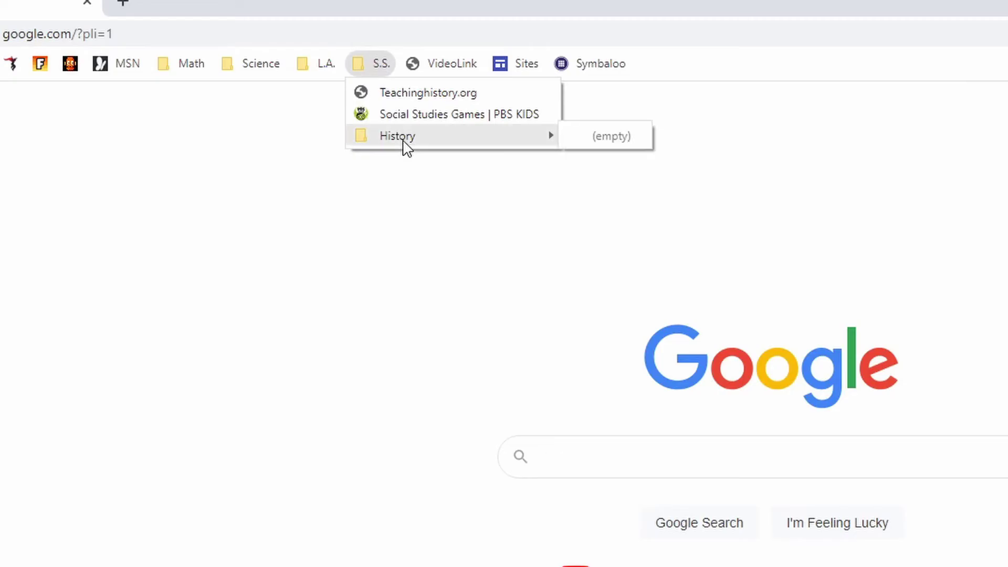
left_click_drag(404, 141, 415, 88)
left_click(378, 57)
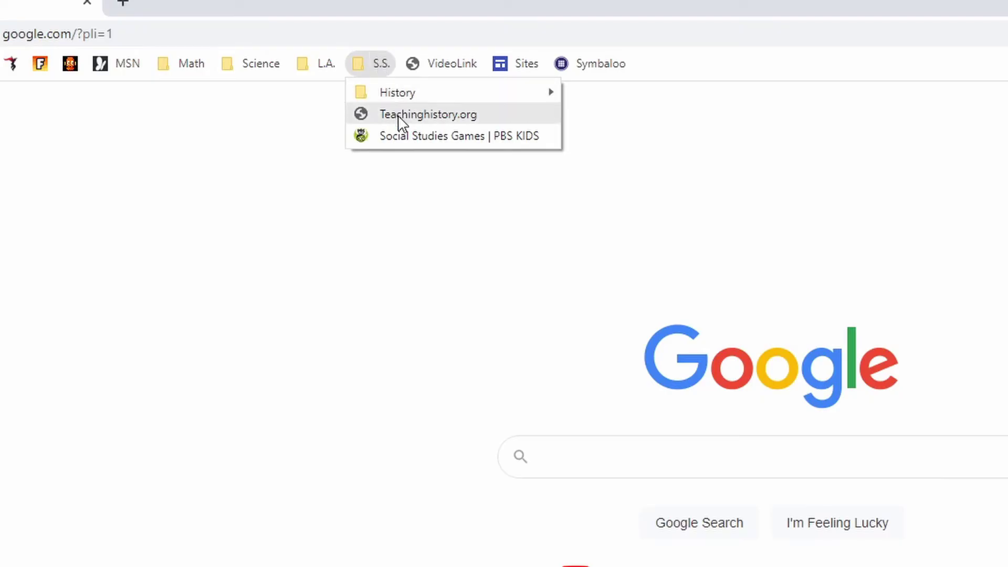
left_click_drag(398, 117, 404, 97)
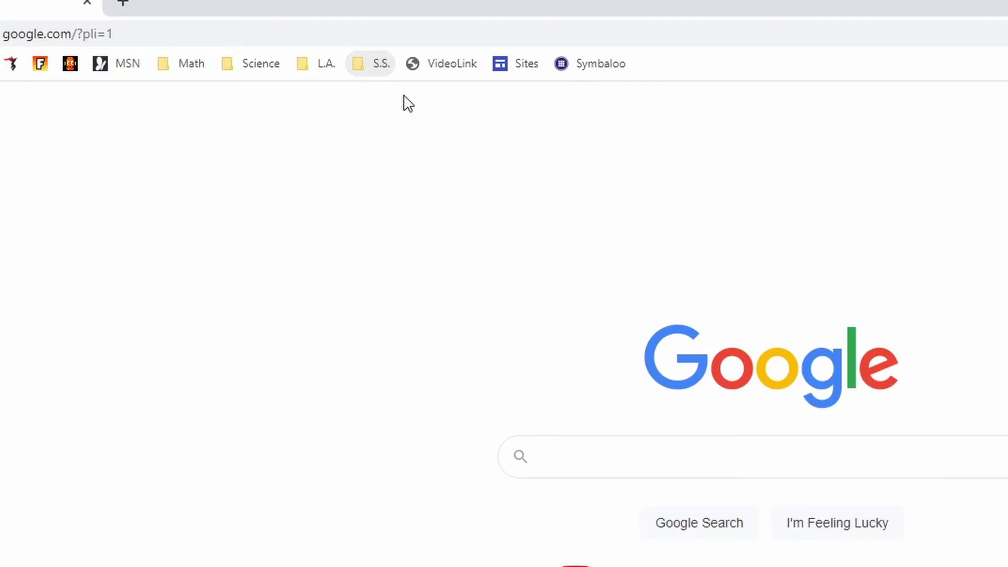
left_click(378, 67)
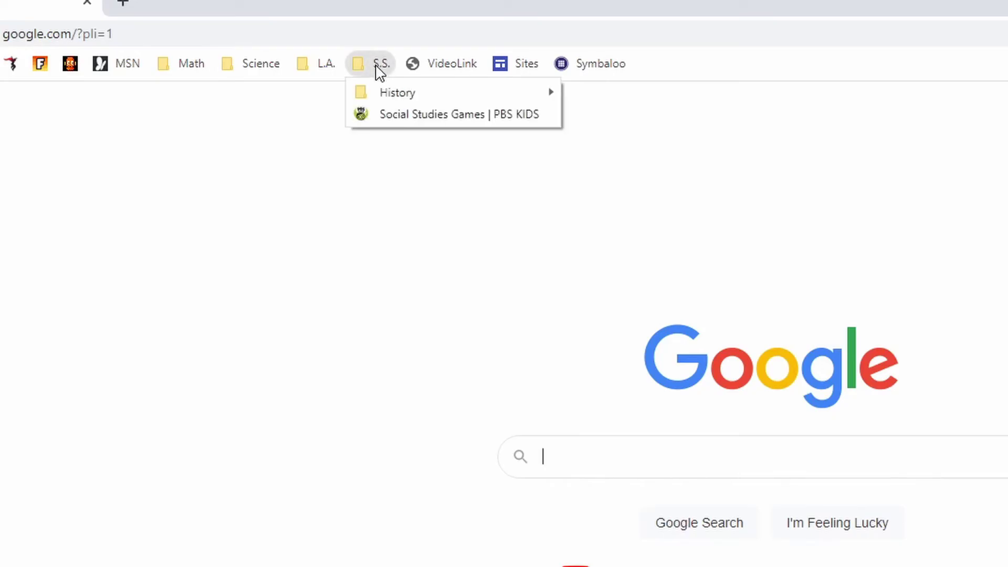
mouse_move(387, 98)
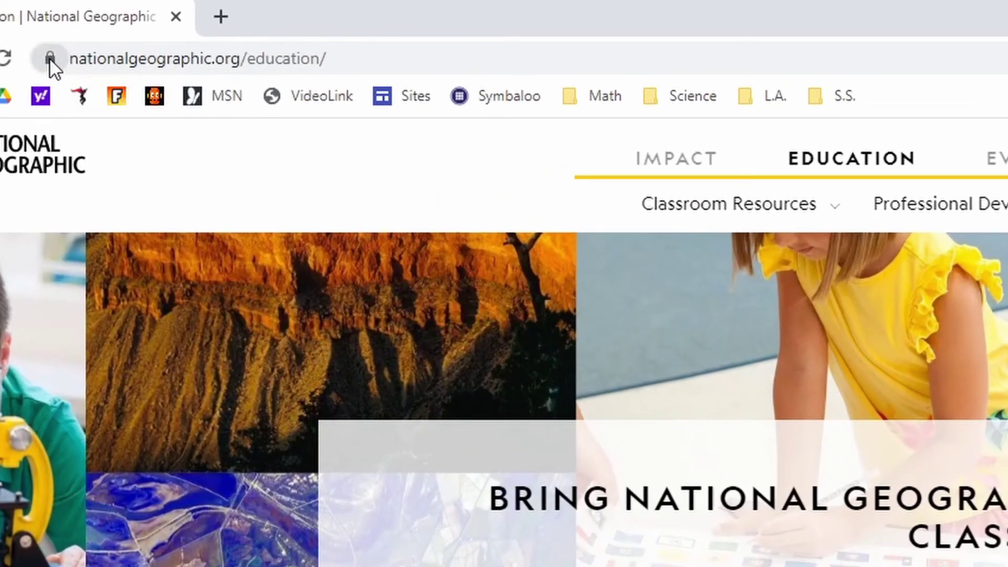
Bookmark the National Geographic Education page into the Science folder via its address-bar lock icon
left_click_drag(50, 57, 690, 122)
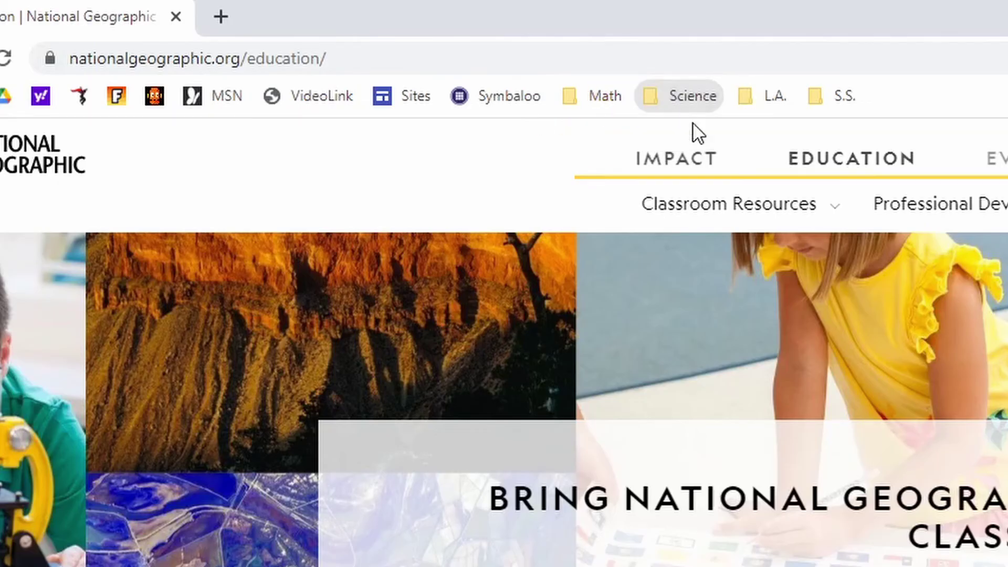
left_click(683, 96)
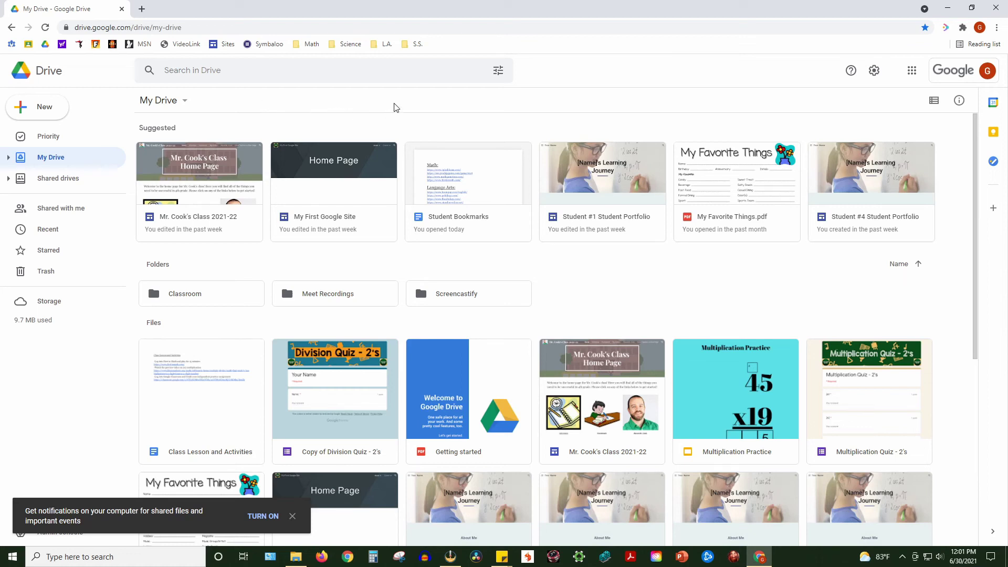
Create a new bookmarks-bar folder named 'Drive Files'
right_click(444, 48)
left_click(480, 187)
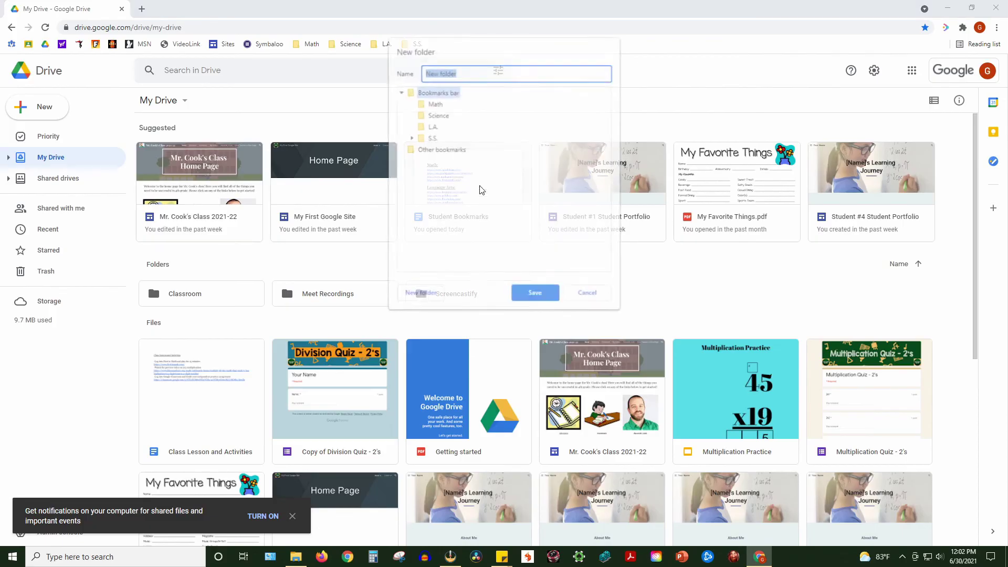
type("Drive Files")
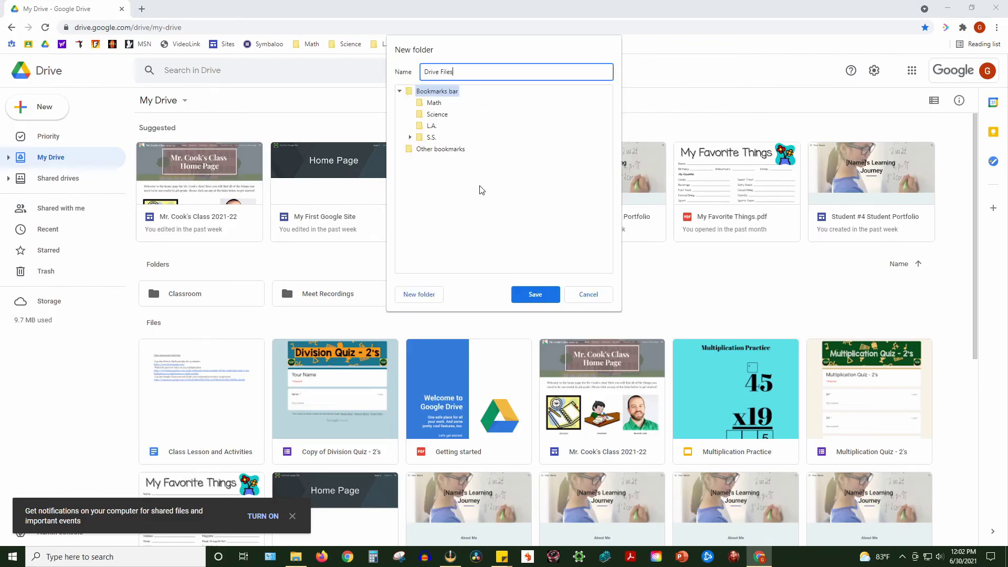
key("Return")
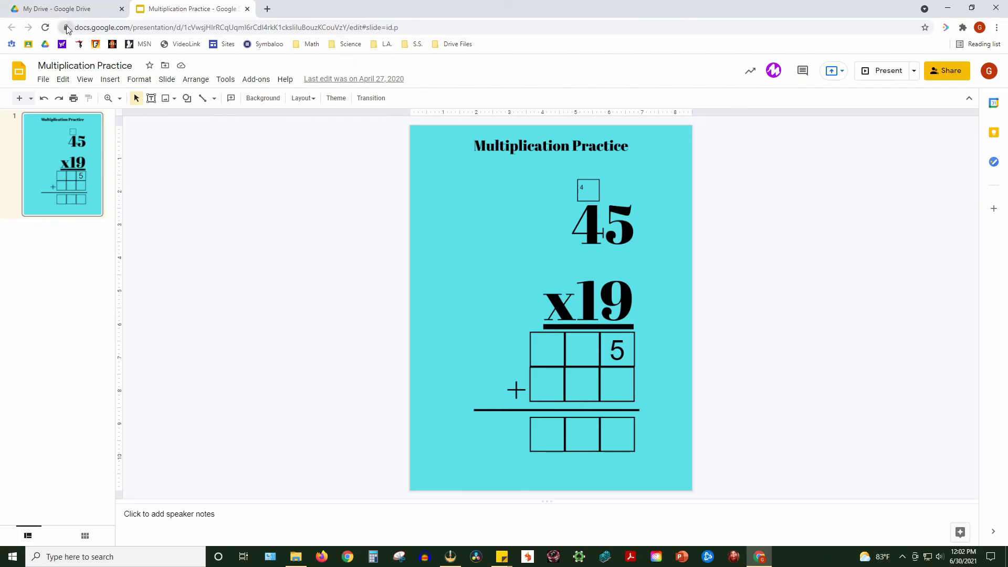
Drag the Multiplication Practice page's lock icon onto the Drive Files folder to bookmark it
left_click_drag(67, 29, 458, 46)
left_click(456, 46)
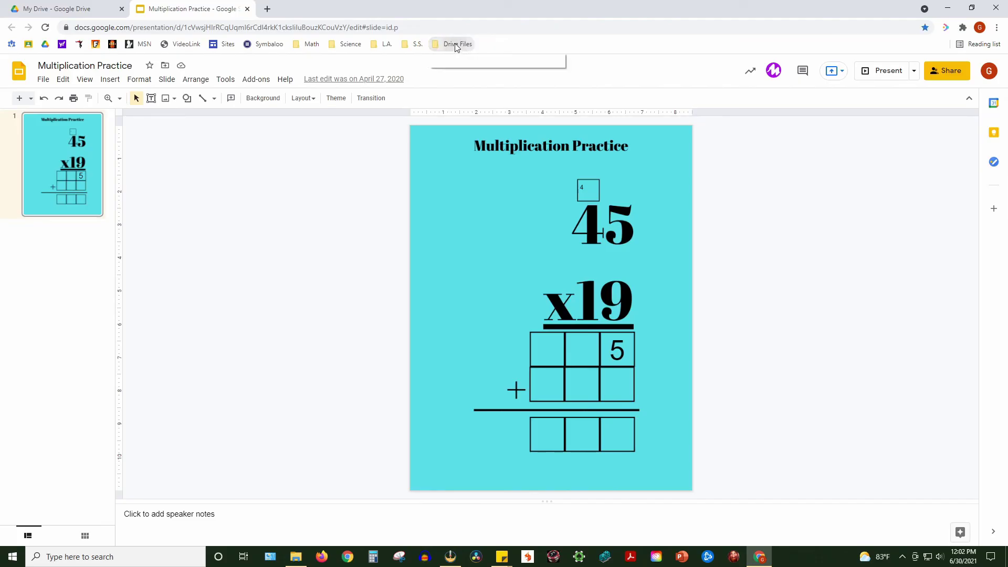